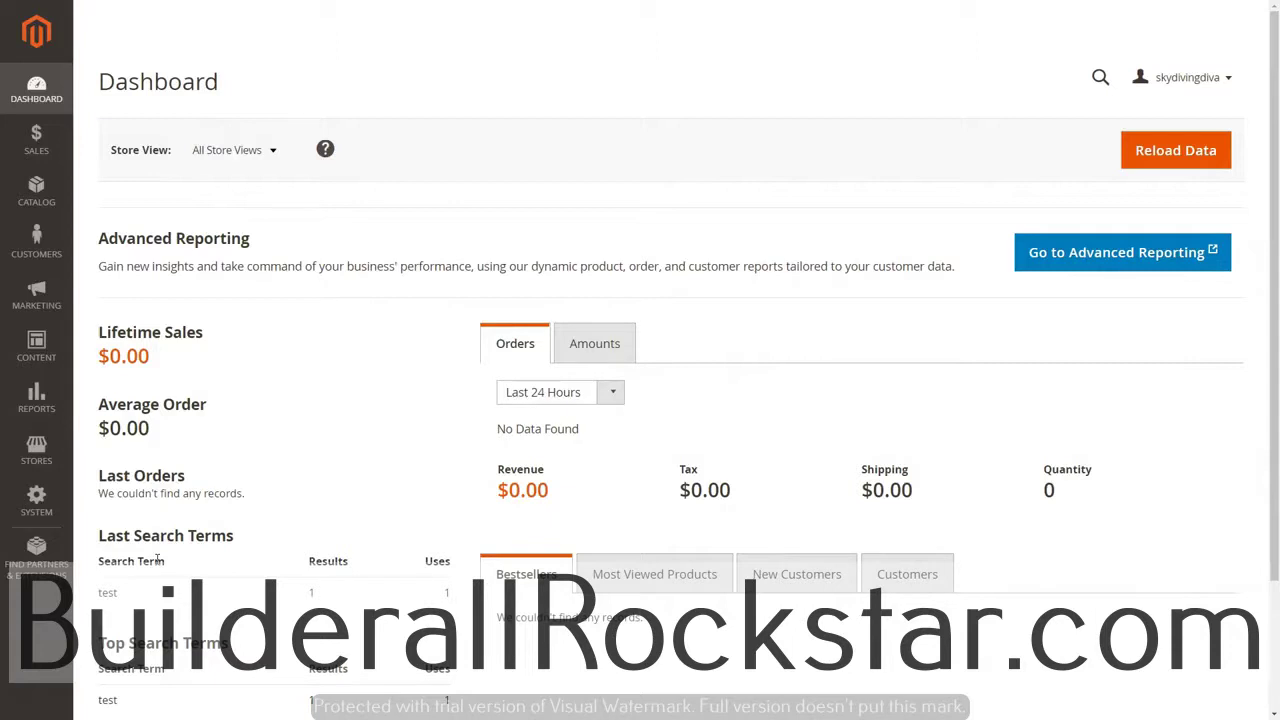
# - Open the Newsletter subscription settings for customers in the store configuration
pyautogui.click(30, 445)
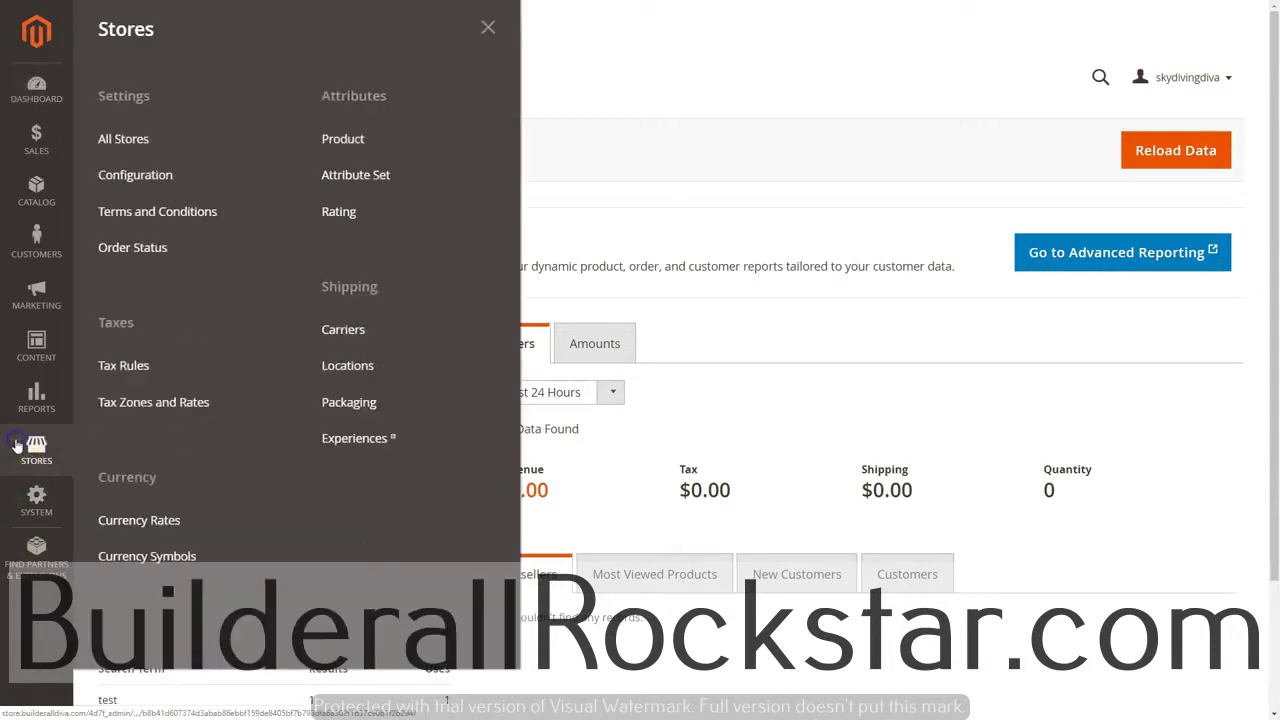
pyautogui.click(140, 176)
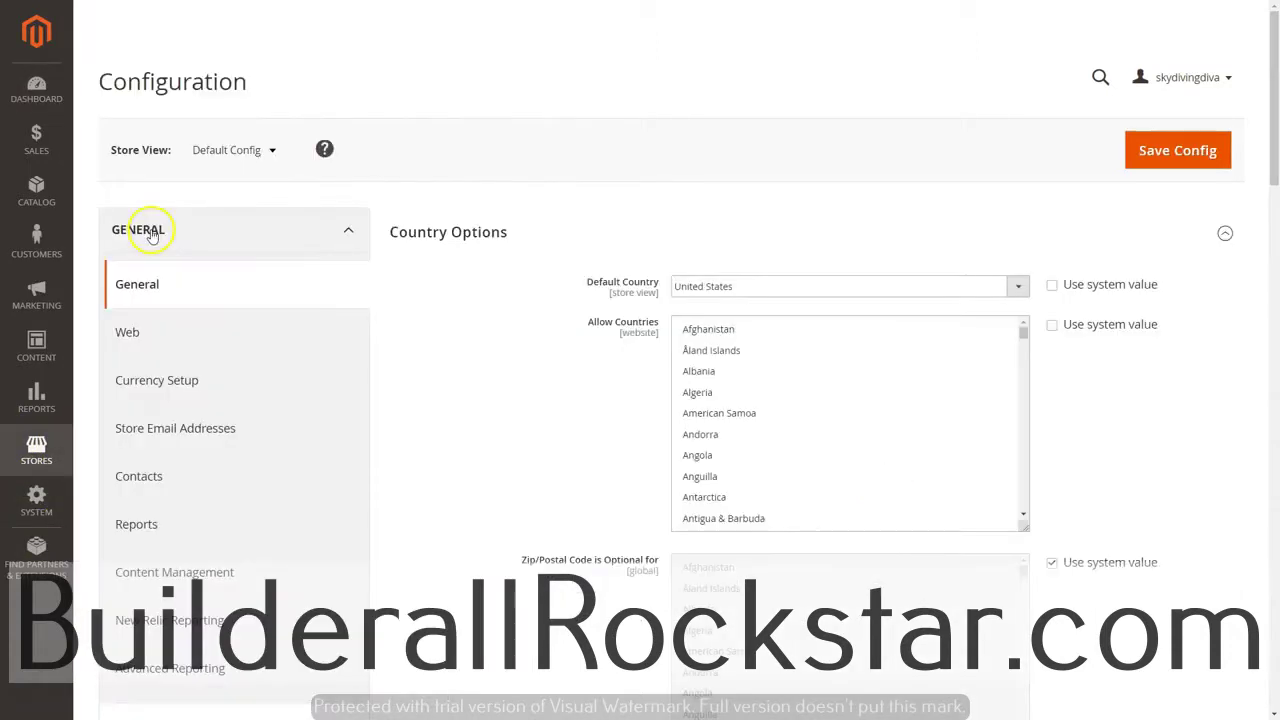
pyautogui.click(148, 230)
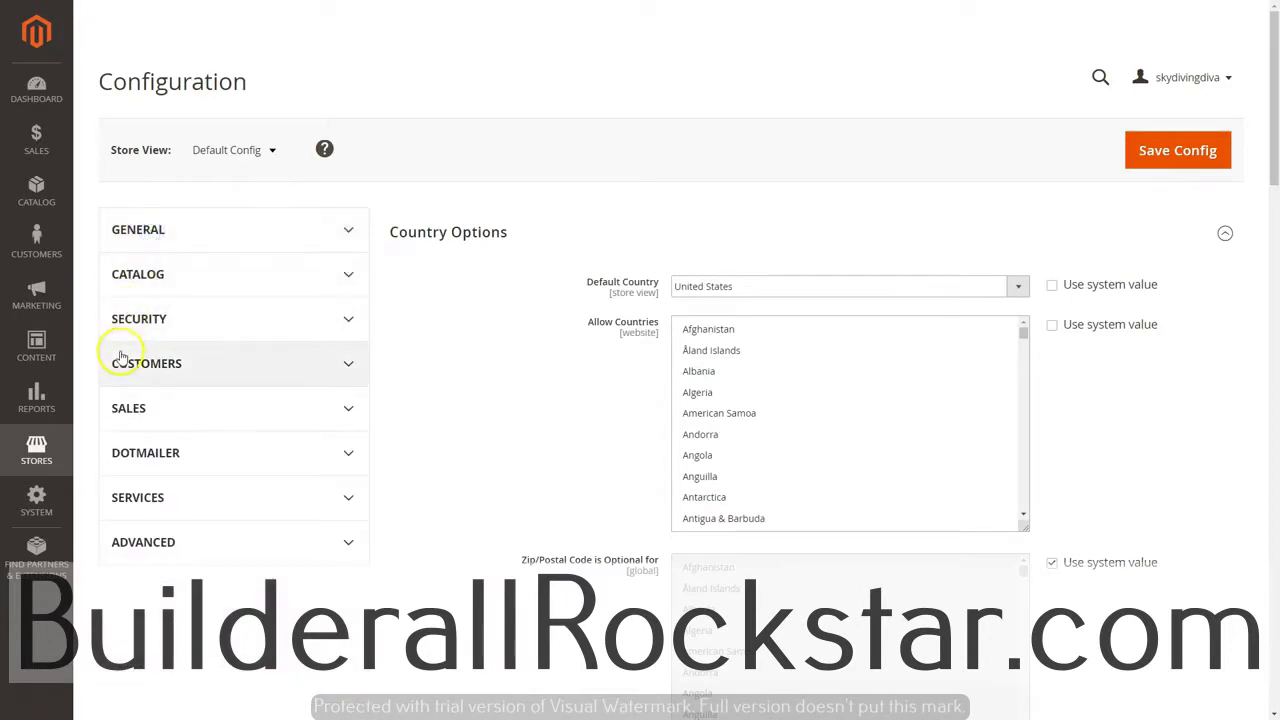
pyautogui.click(161, 363)
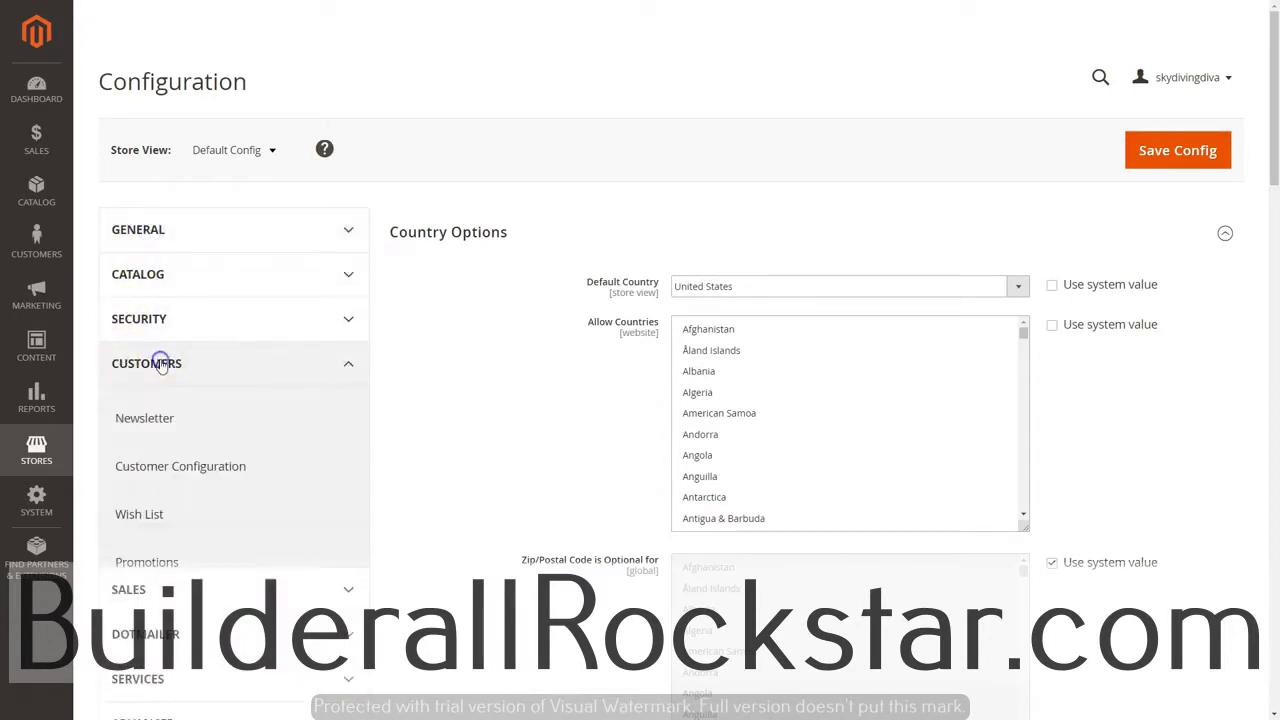
pyautogui.click(152, 418)
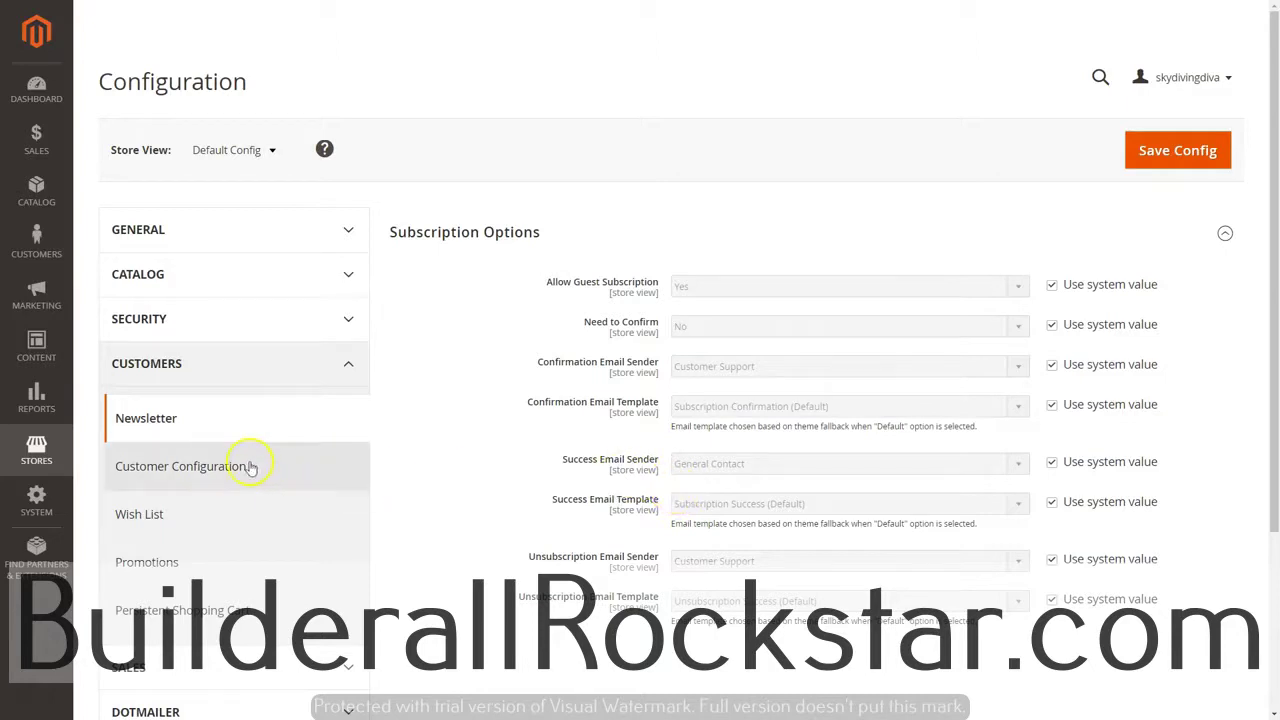
# - Review the account sharing, online customer and new account options in the Customer Configuration settings
pyautogui.click(170, 468)
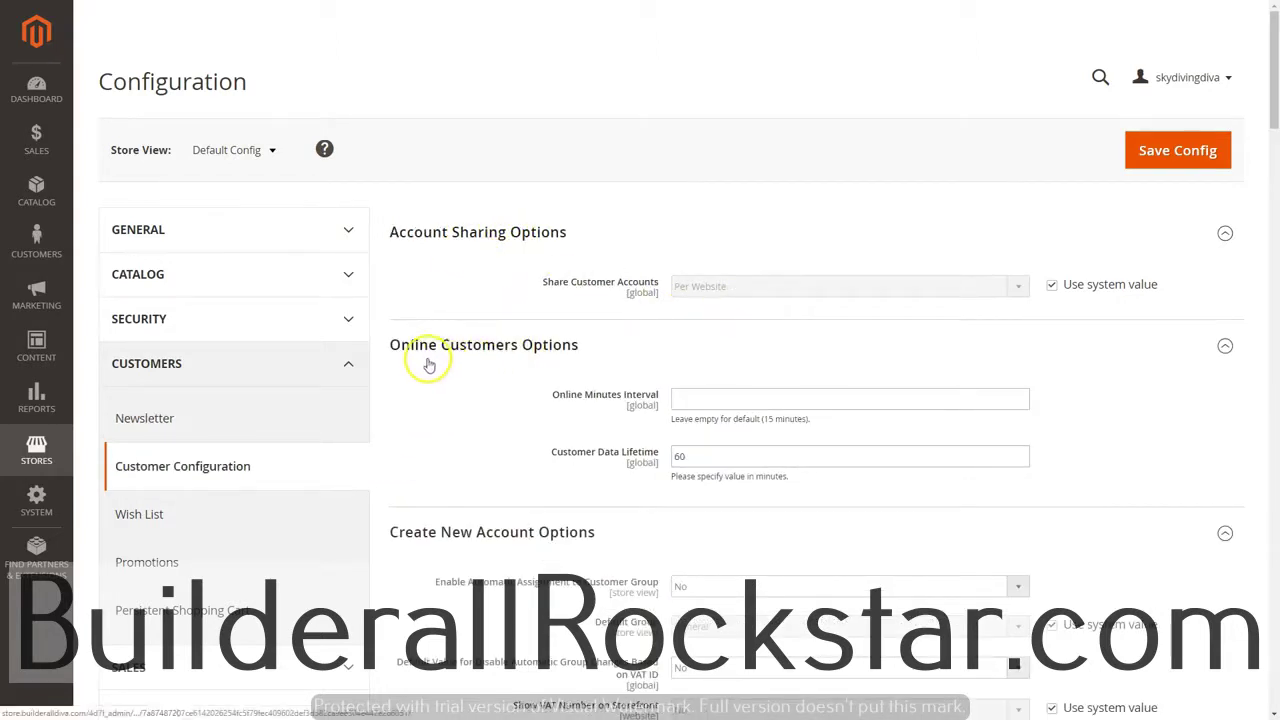
pyautogui.scroll(-2, 560, 350)
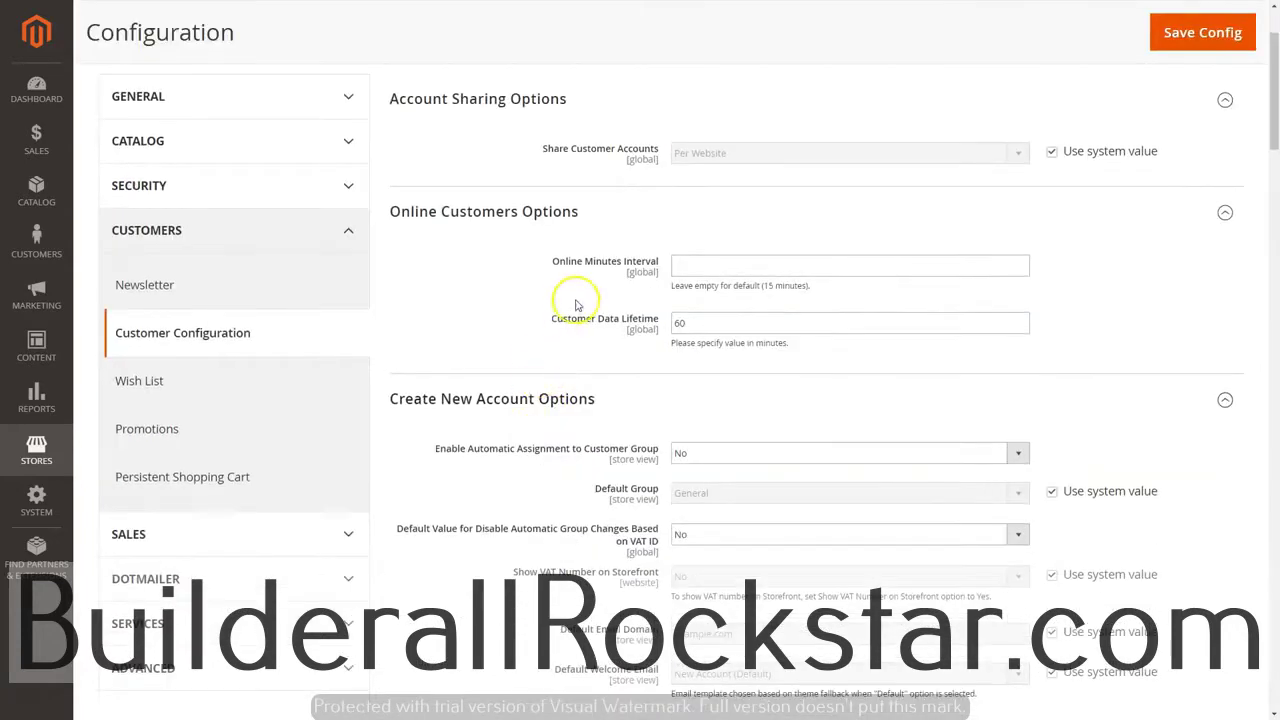
pyautogui.scroll(-2, 558, 475)
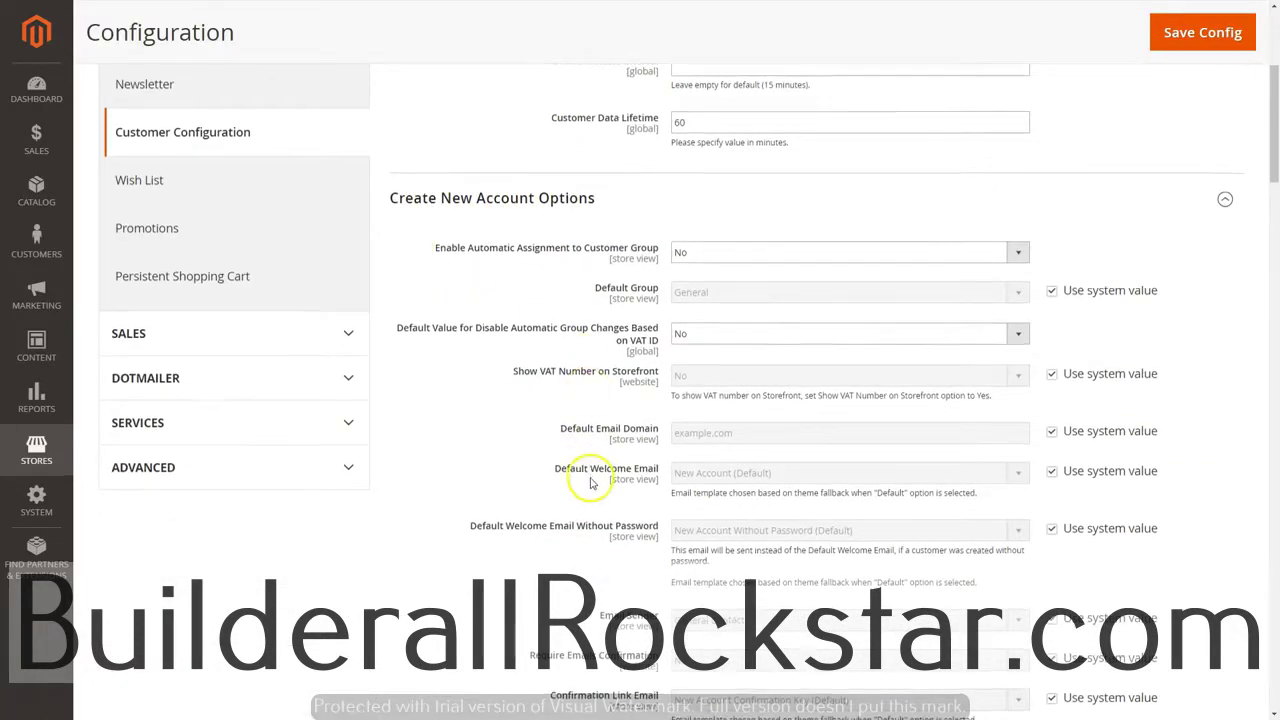
pyautogui.scroll(-1, 590, 483)
pyautogui.scroll(-2, 590, 490)
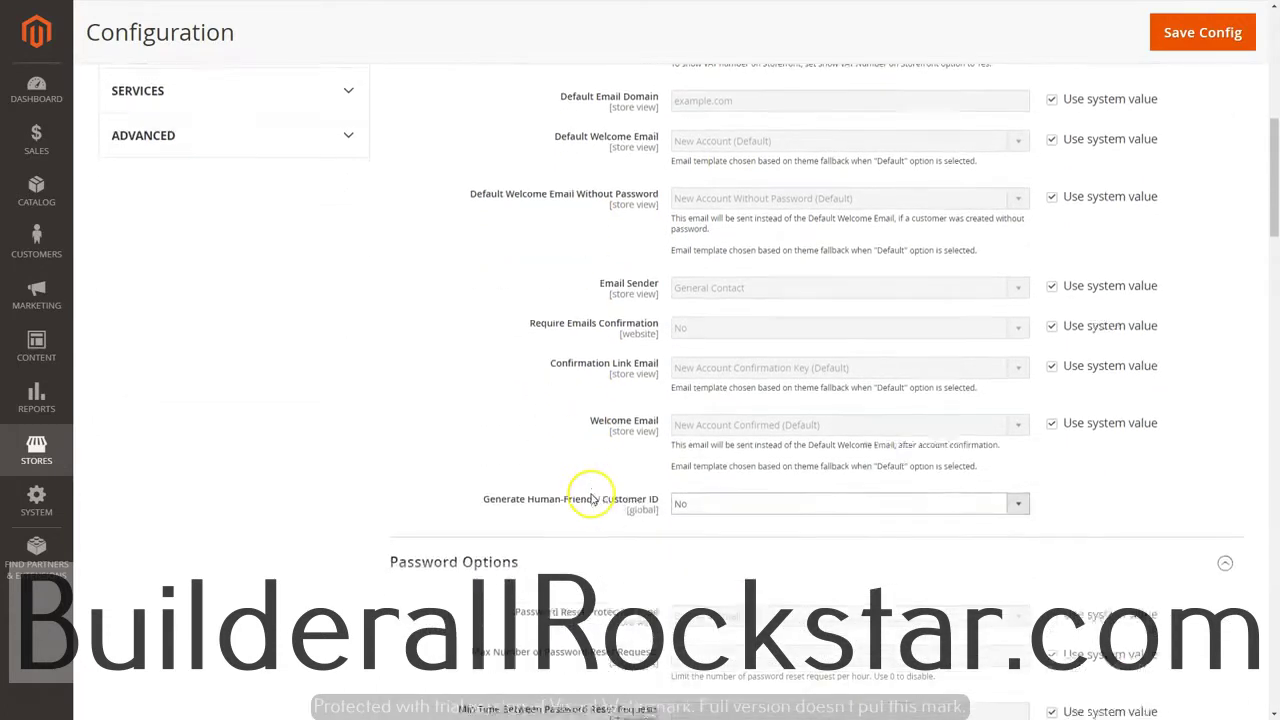
# - Override the system value for the number of required password character classes and set it to 2
pyautogui.scroll(-3, 589, 491)
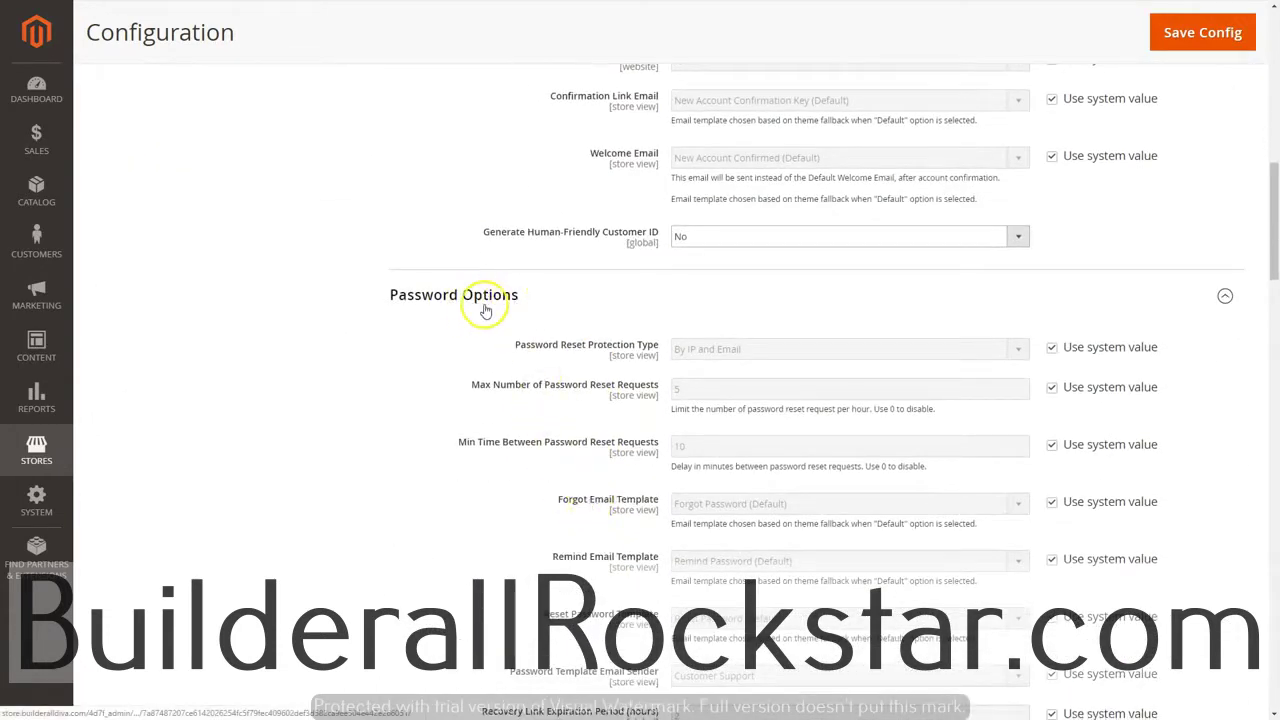
pyautogui.scroll(-2, 517, 440)
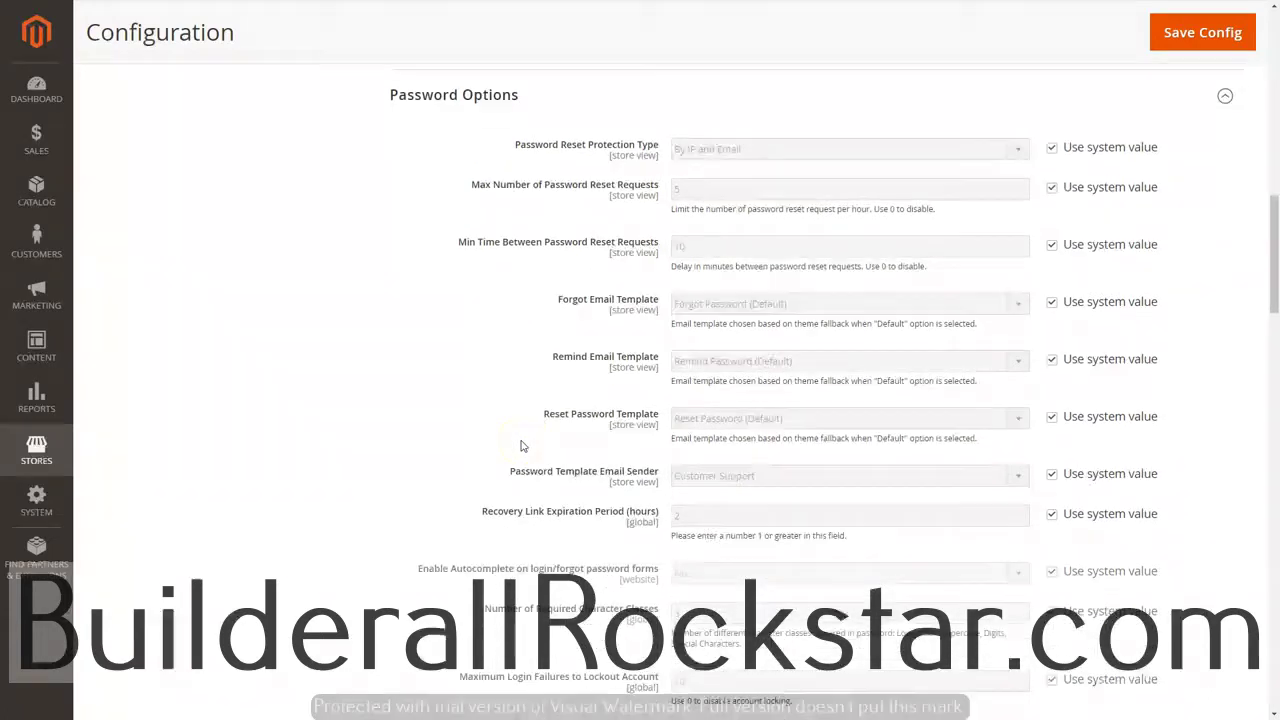
pyautogui.scroll(-1, 520, 446)
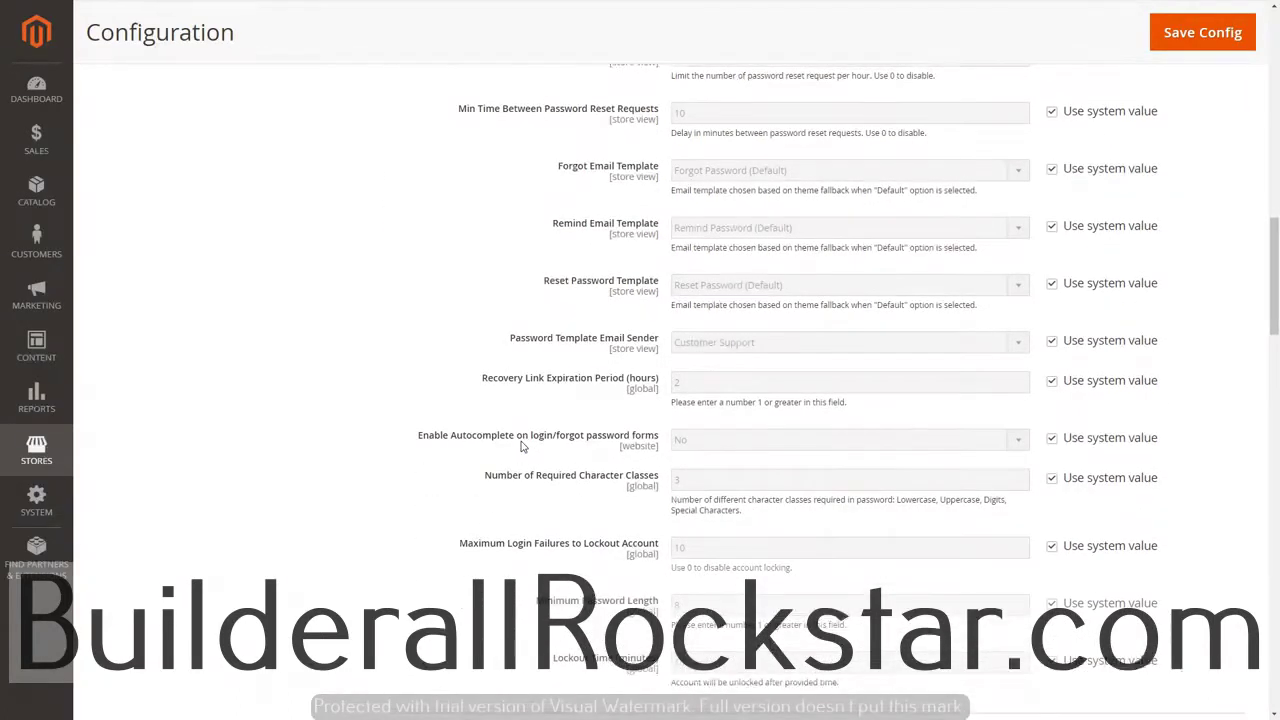
pyautogui.scroll(-1, 520, 446)
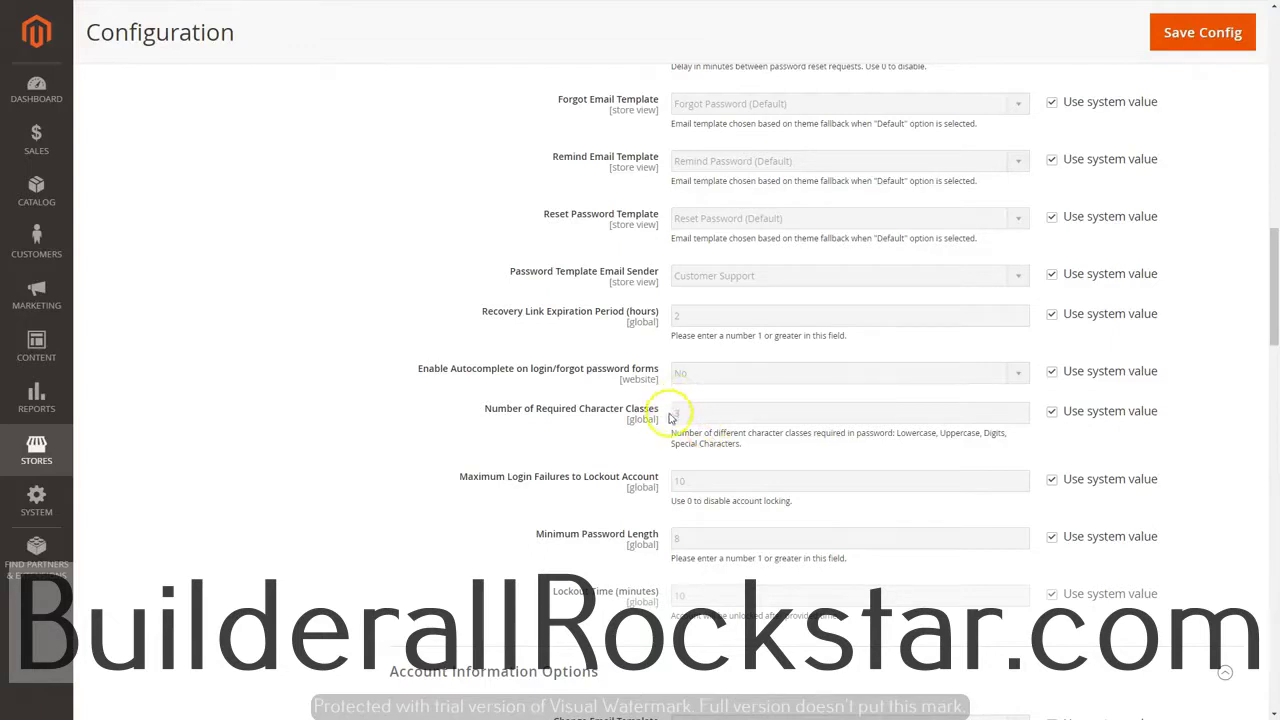
pyautogui.click(1052, 412)
pyautogui.doubleClick(691, 414)
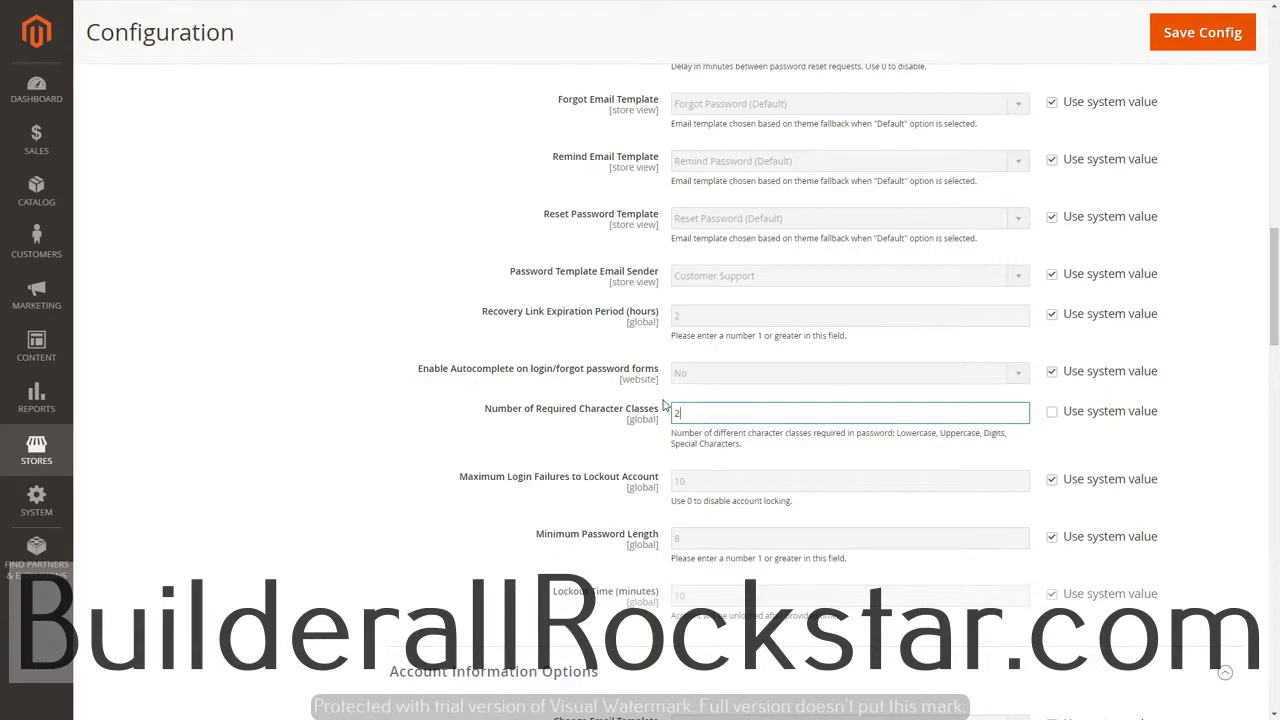
pyautogui.click(447, 430)
# - Review the remaining customer options, from account information through address, login and CAPTCHA settings, and save the configuration
pyautogui.scroll(-4, 500, 455)
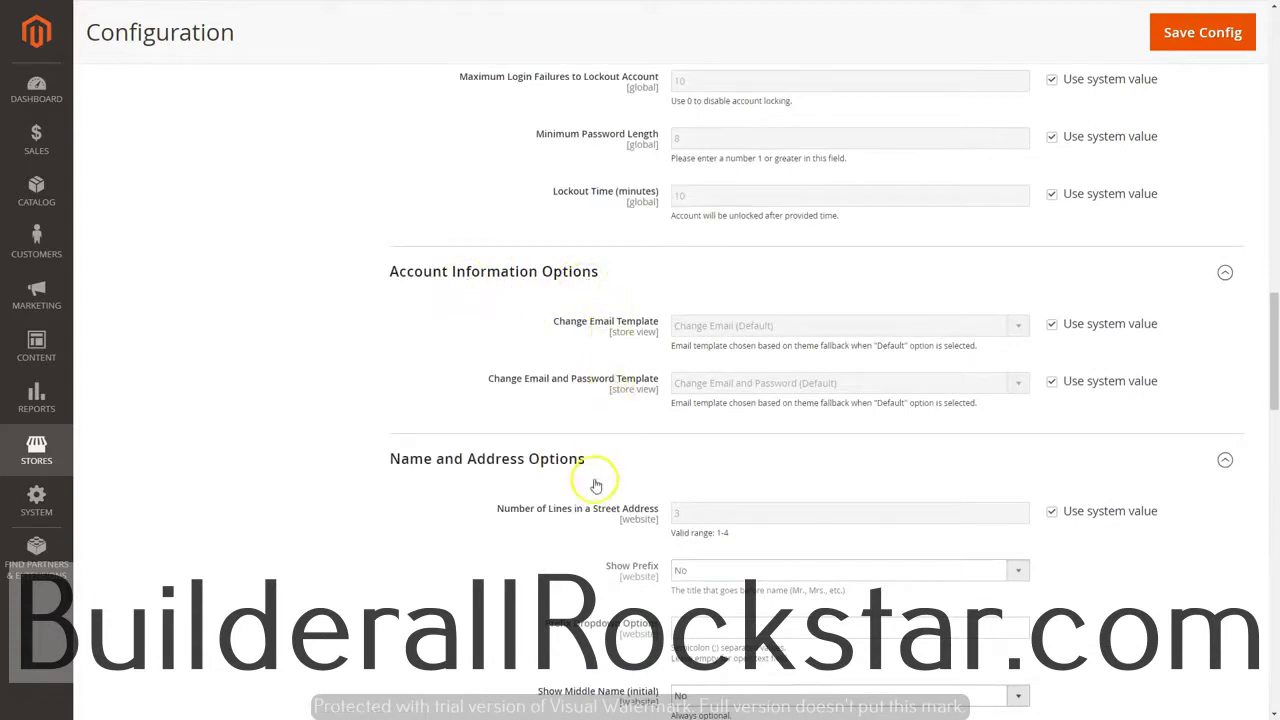
pyautogui.scroll(-3, 586, 514)
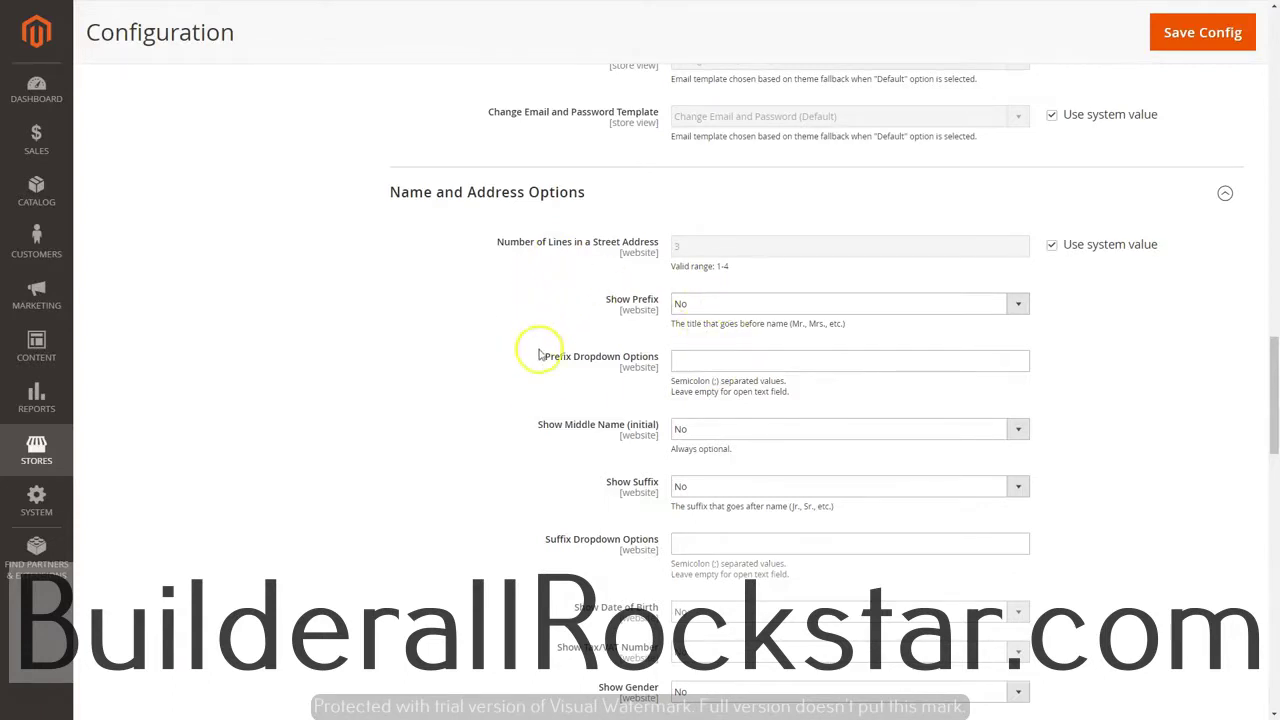
pyautogui.scroll(-5, 564, 380)
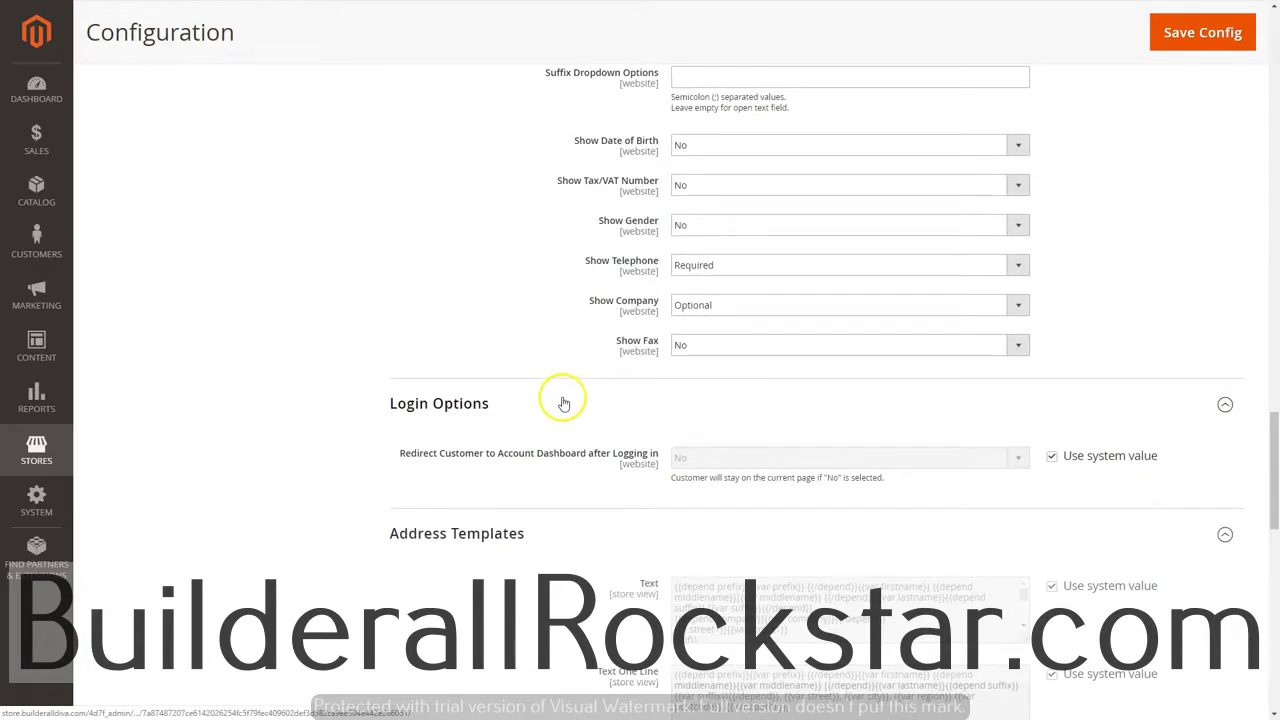
pyautogui.scroll(-1, 563, 398)
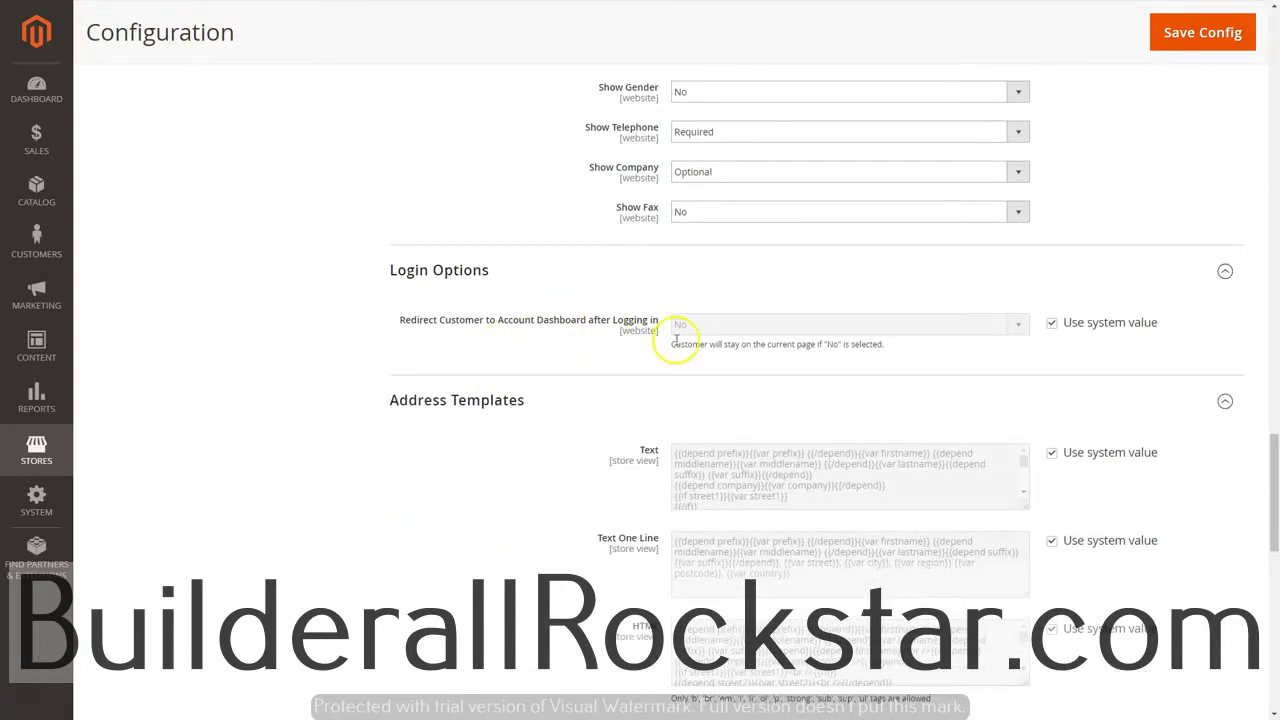
pyautogui.scroll(-2, 560, 420)
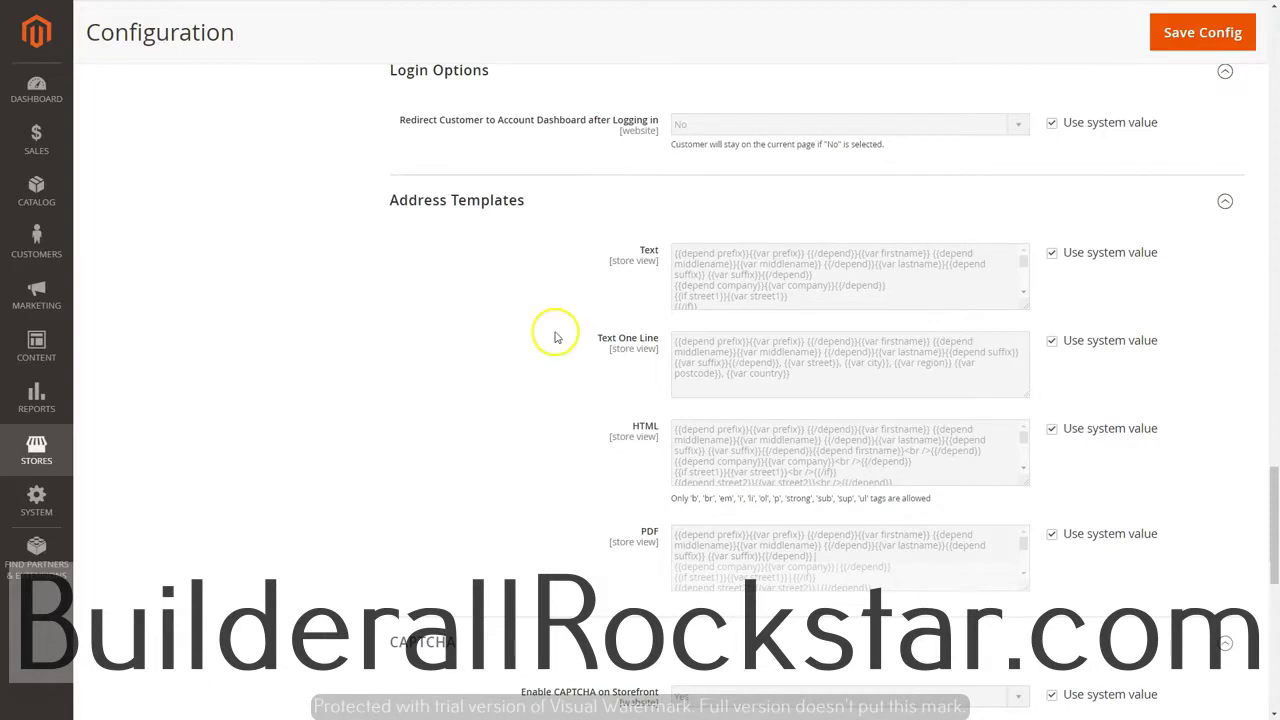
pyautogui.scroll(-3, 545, 400)
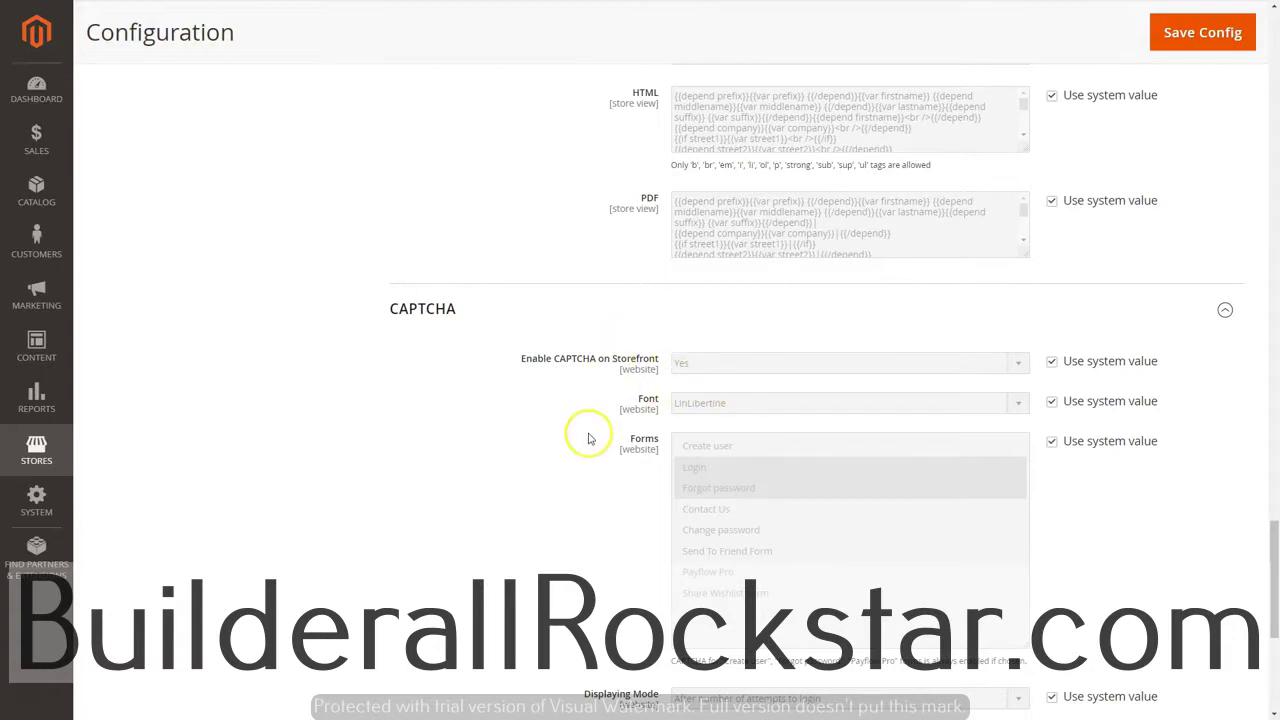
pyautogui.scroll(-2, 588, 438)
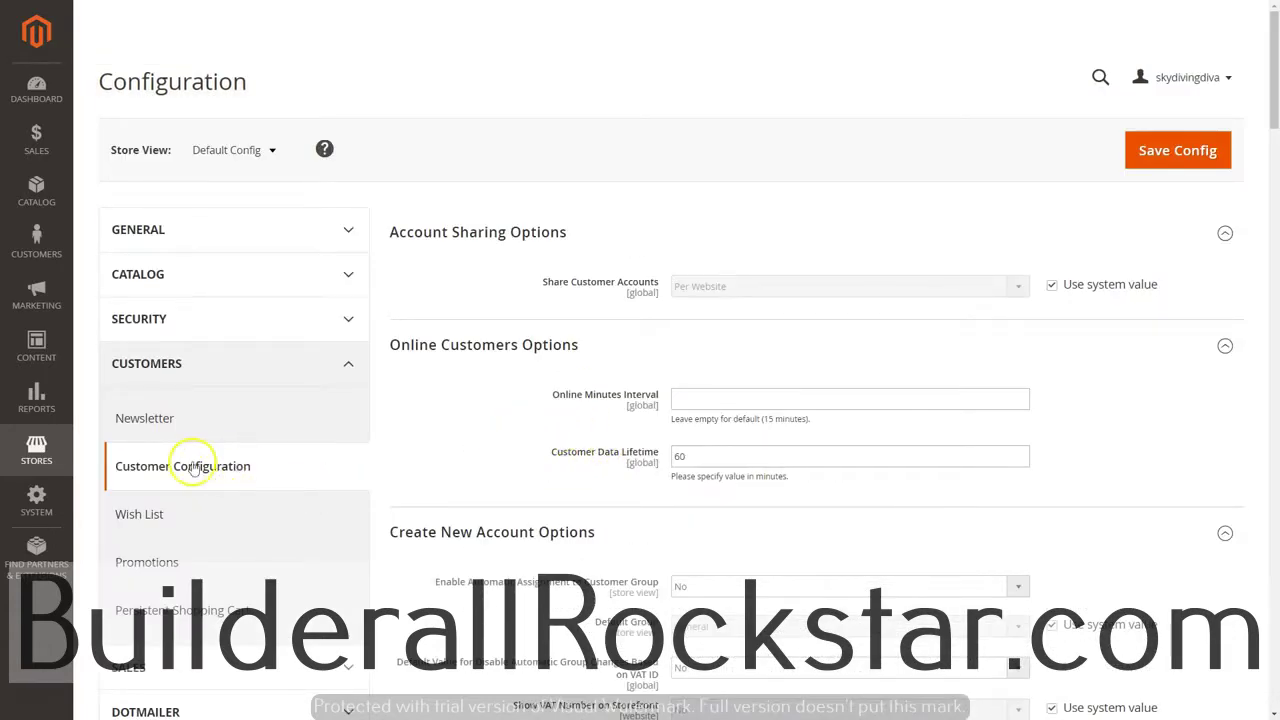
pyautogui.click(1156, 163)
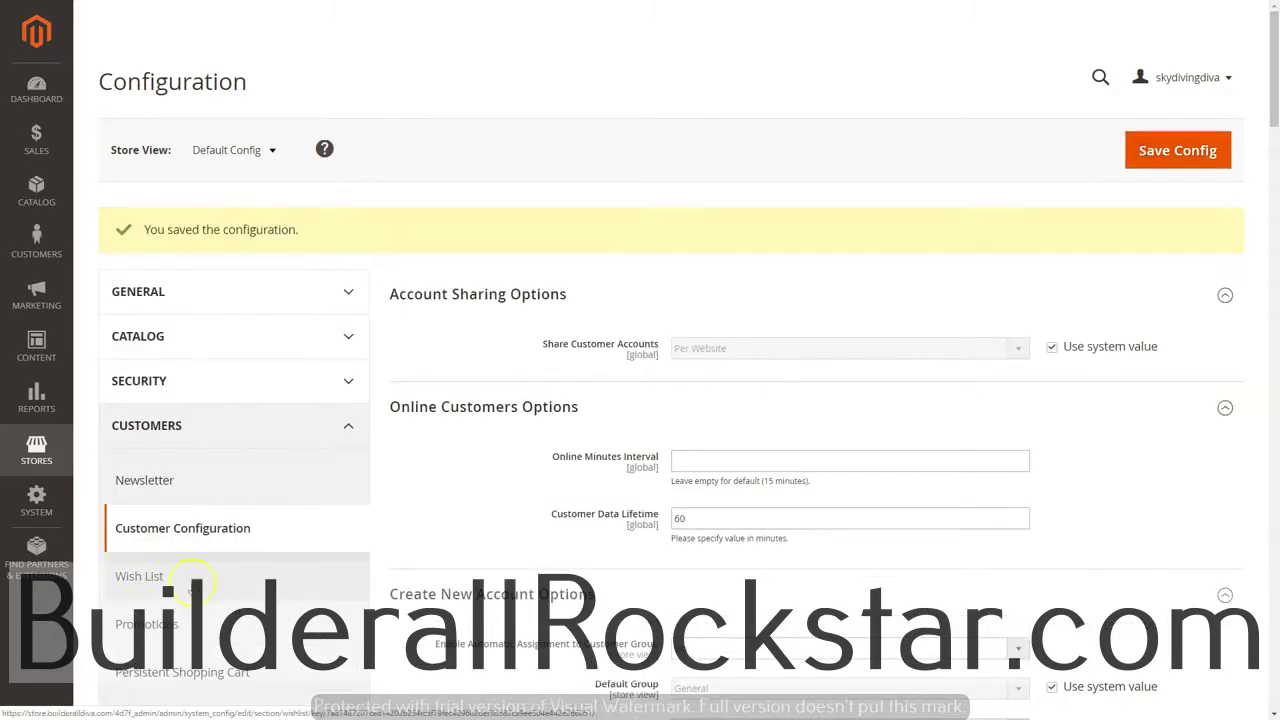
# - Examine the Wish List general, share and link options, and the coupon code settings under Promotions
pyautogui.click(140, 578)
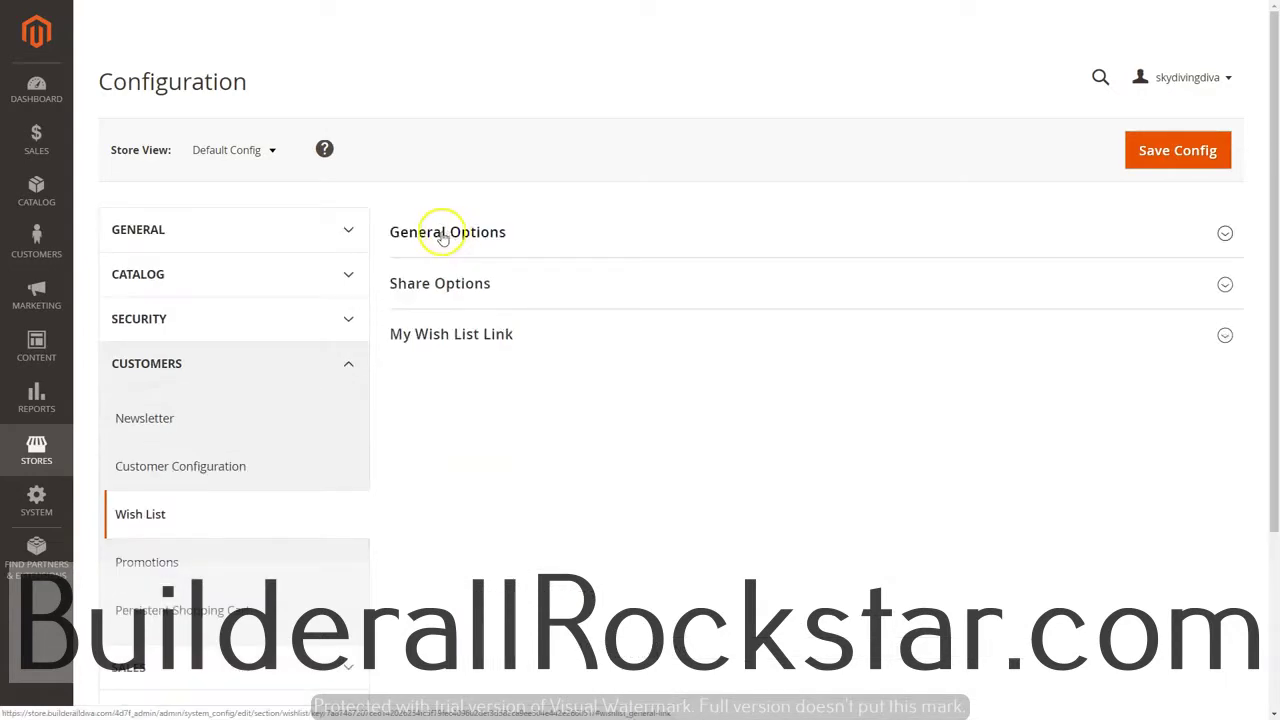
pyautogui.click(449, 231)
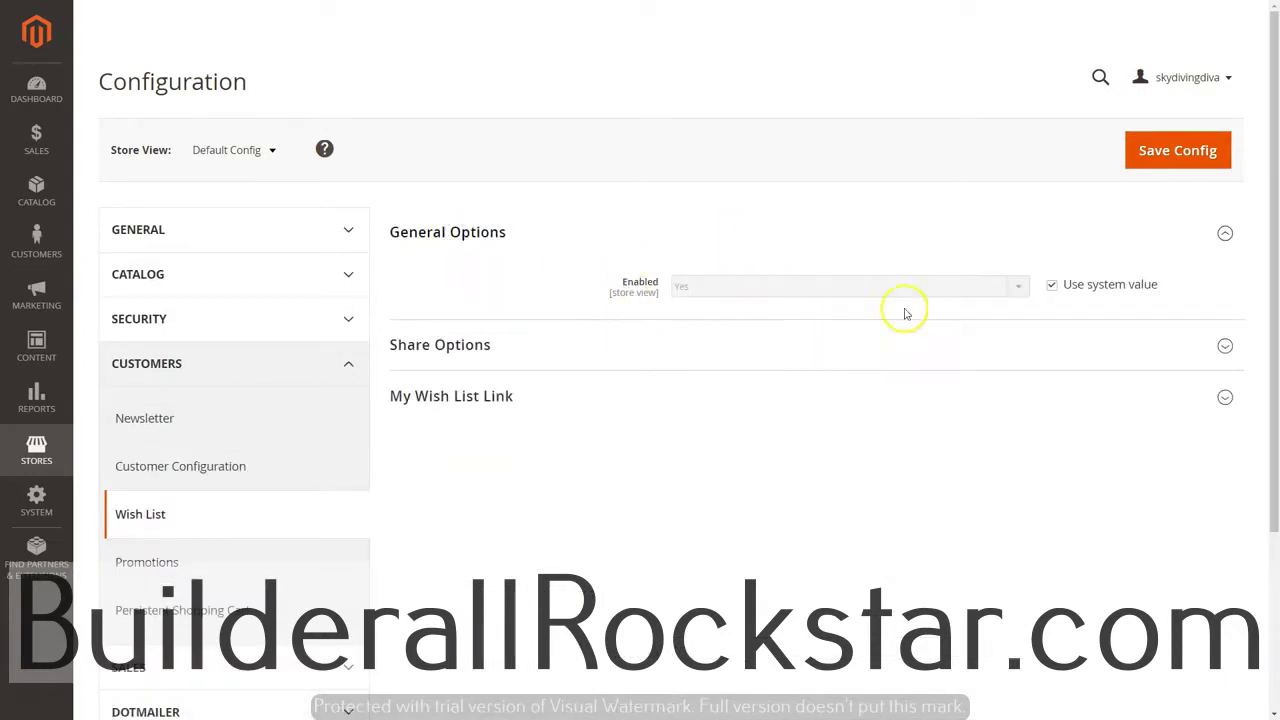
pyautogui.click(432, 346)
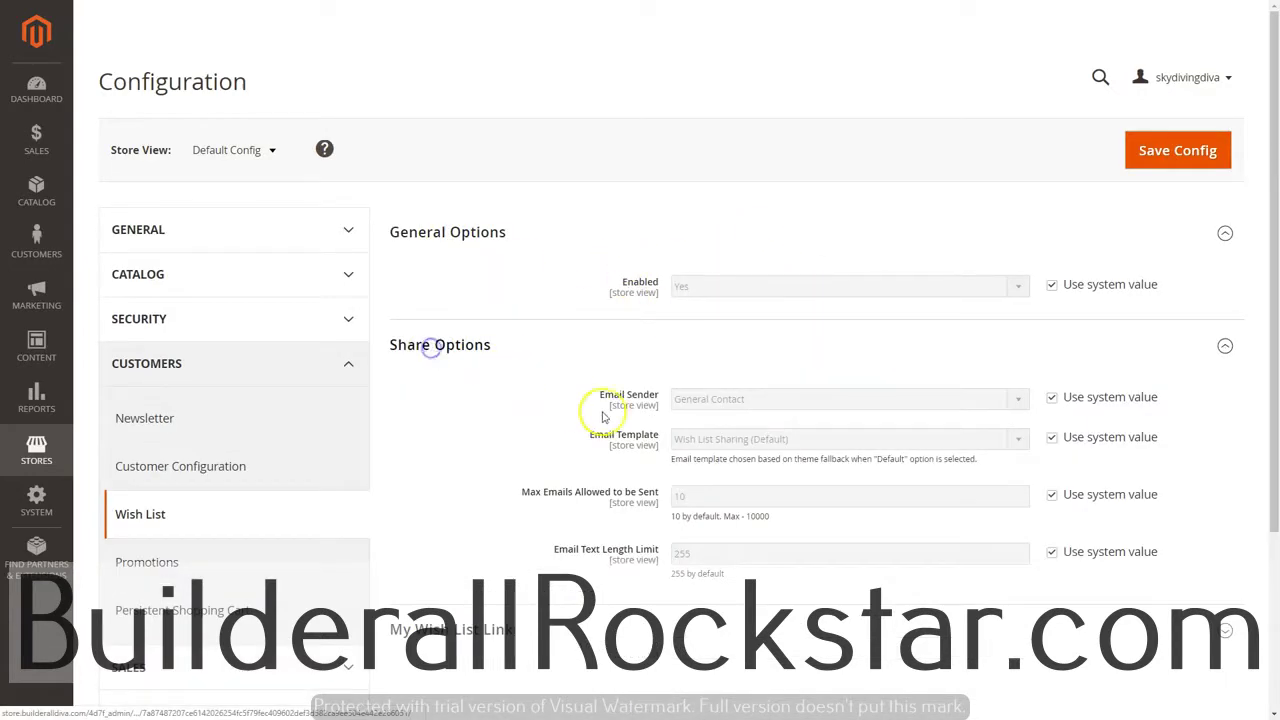
pyautogui.scroll(-2, 706, 186)
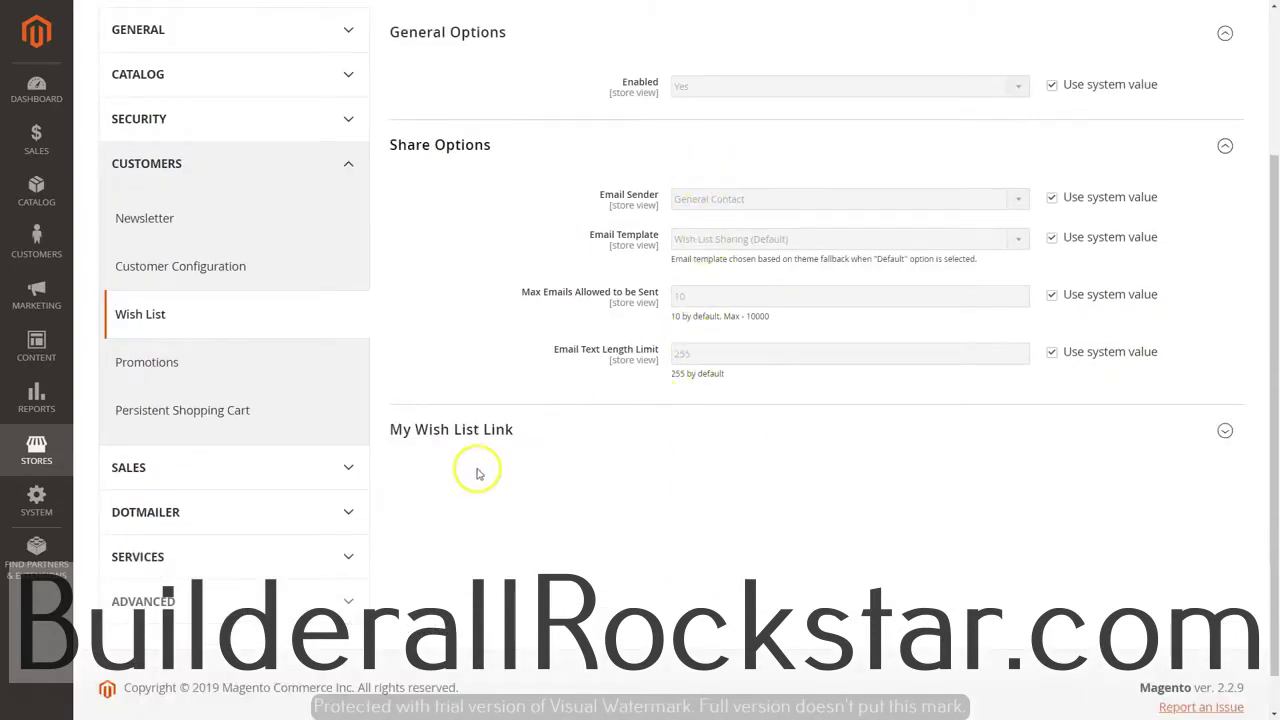
pyautogui.click(466, 430)
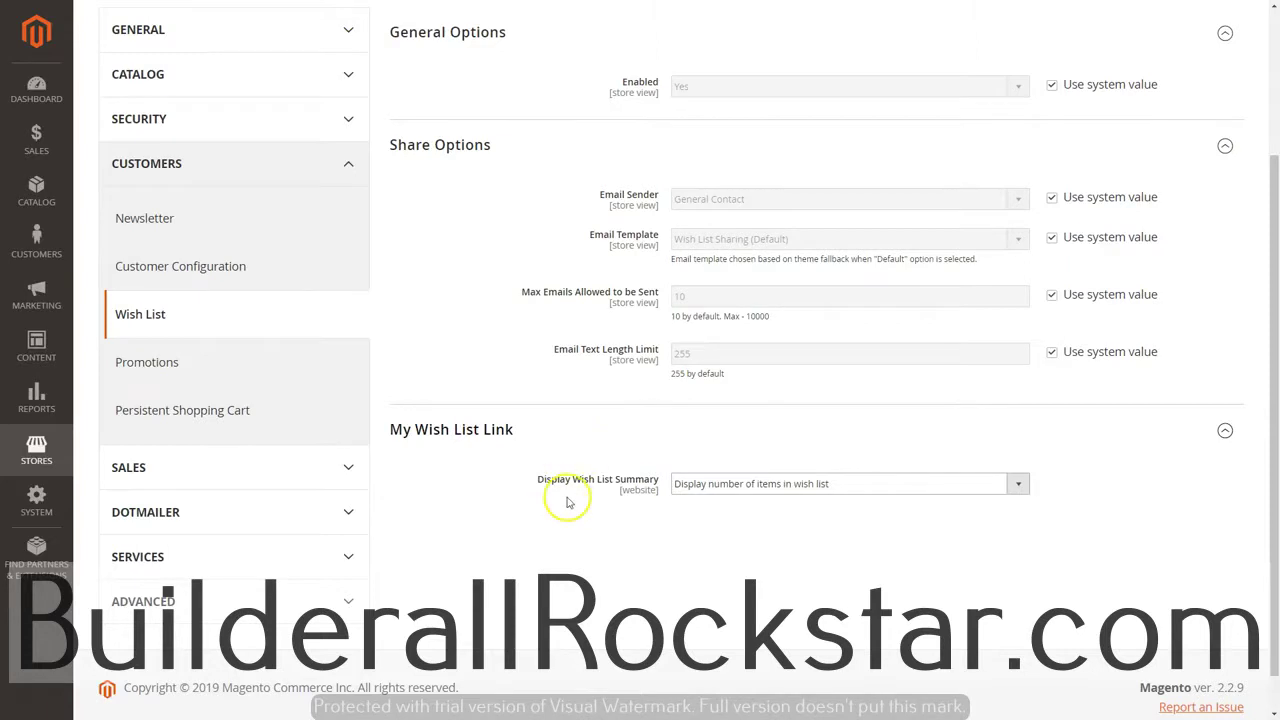
pyautogui.click(150, 366)
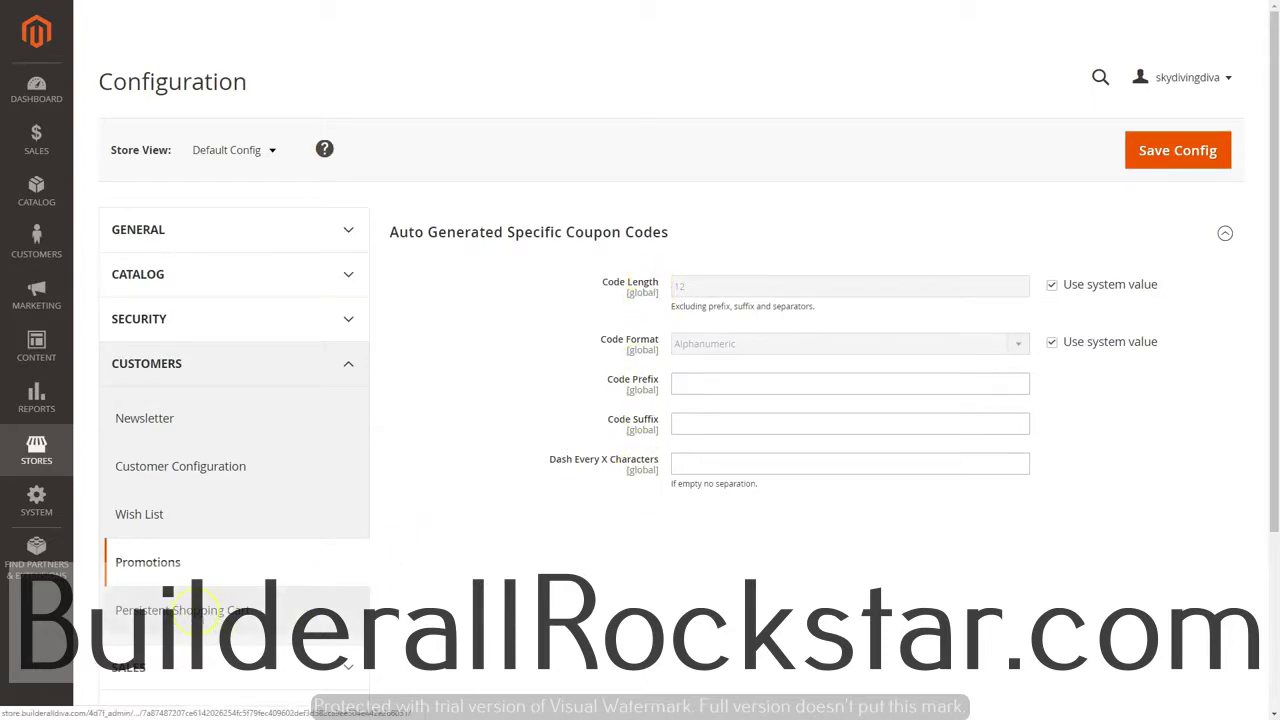
# - Override the system value for the persistent shopping cart, set Enable Persistence to Yes, and save the configuration
pyautogui.click(190, 614)
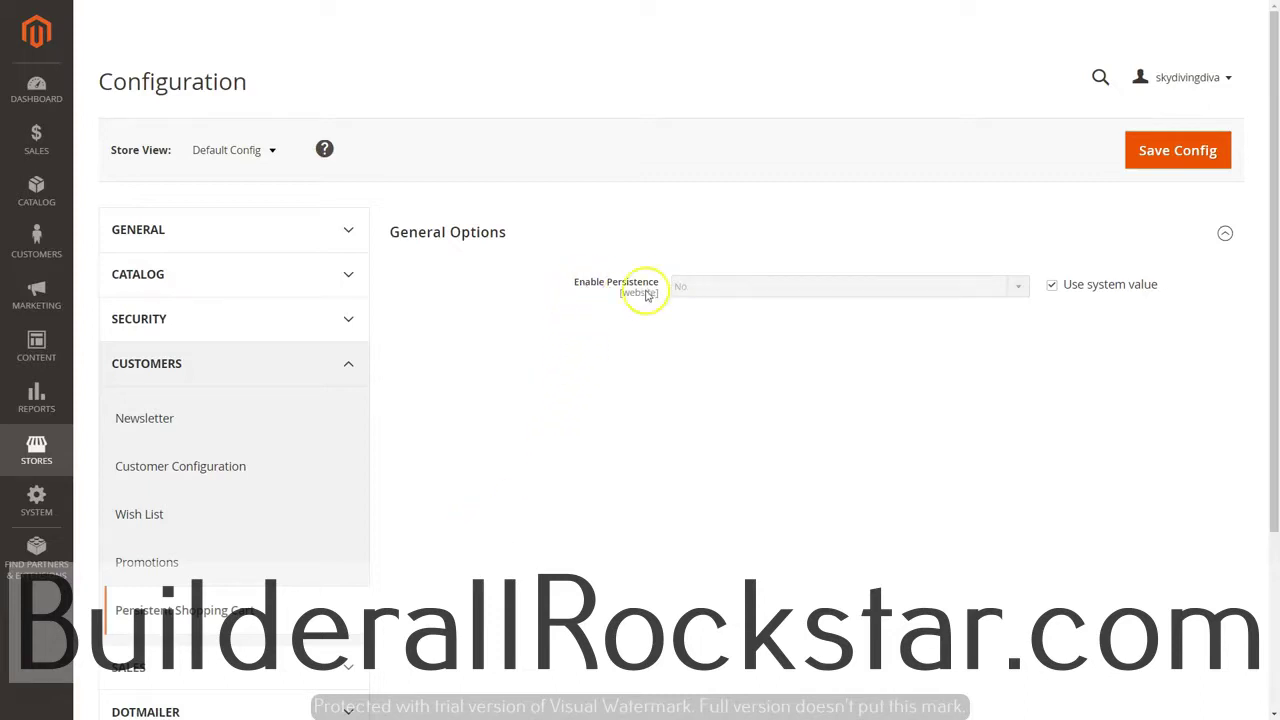
pyautogui.click(1052, 286)
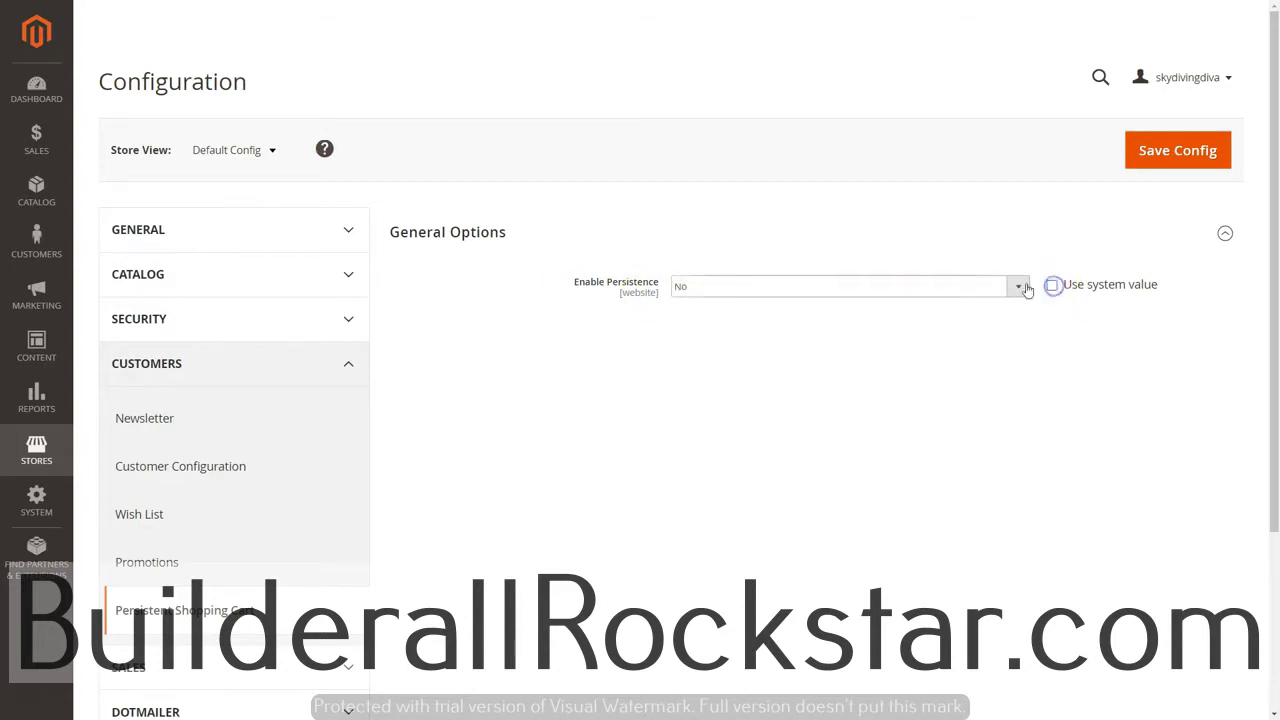
pyautogui.click(1018, 286)
pyautogui.click(710, 304)
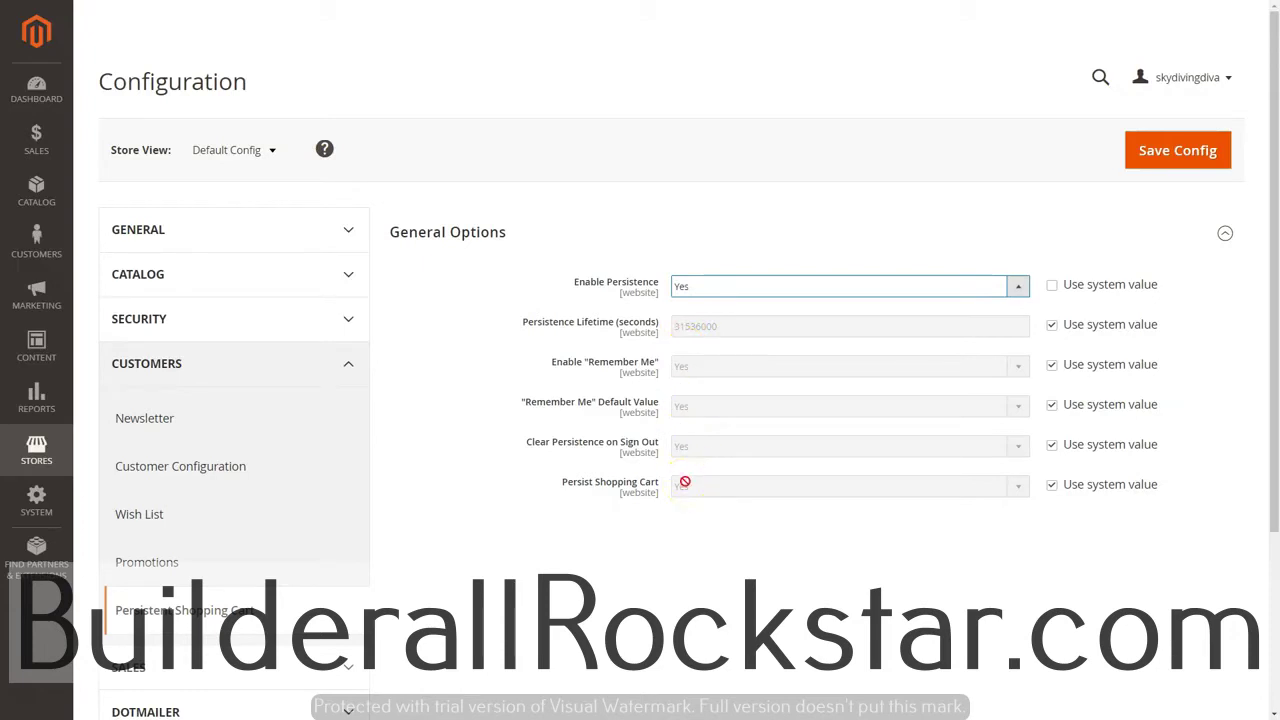
pyautogui.click(1172, 150)
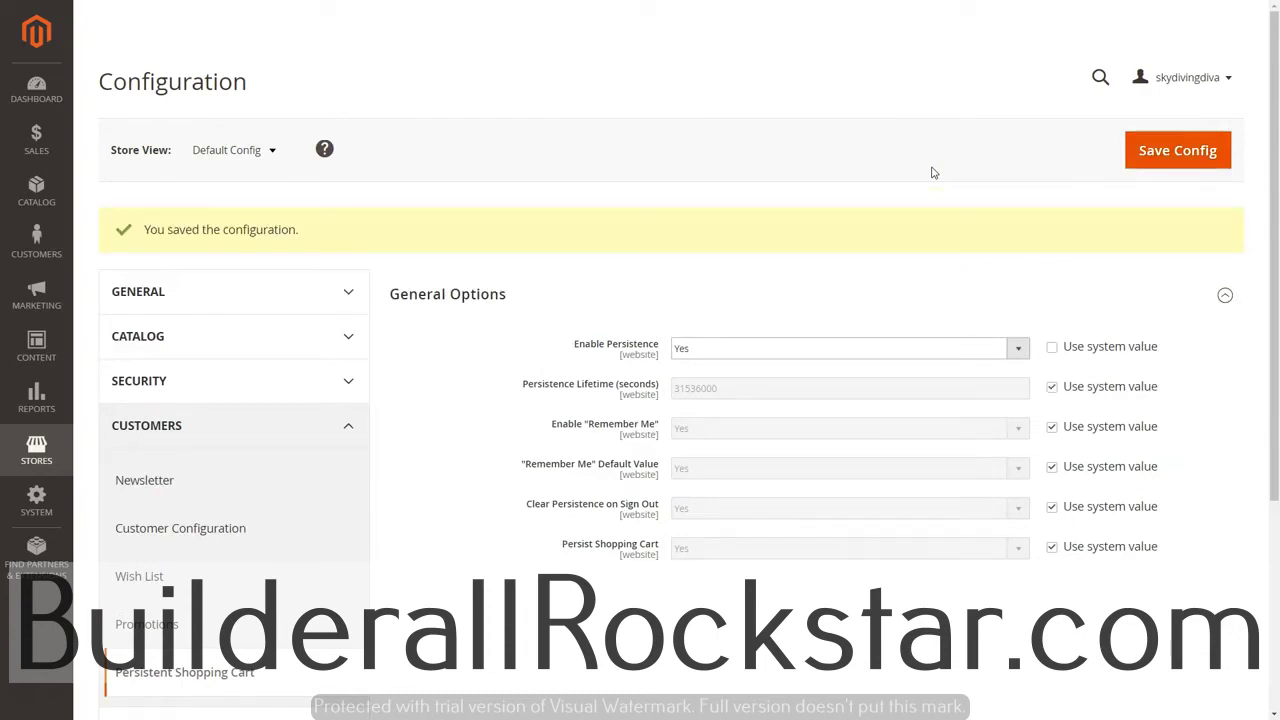
pyautogui.scroll(-3, 480, 430)
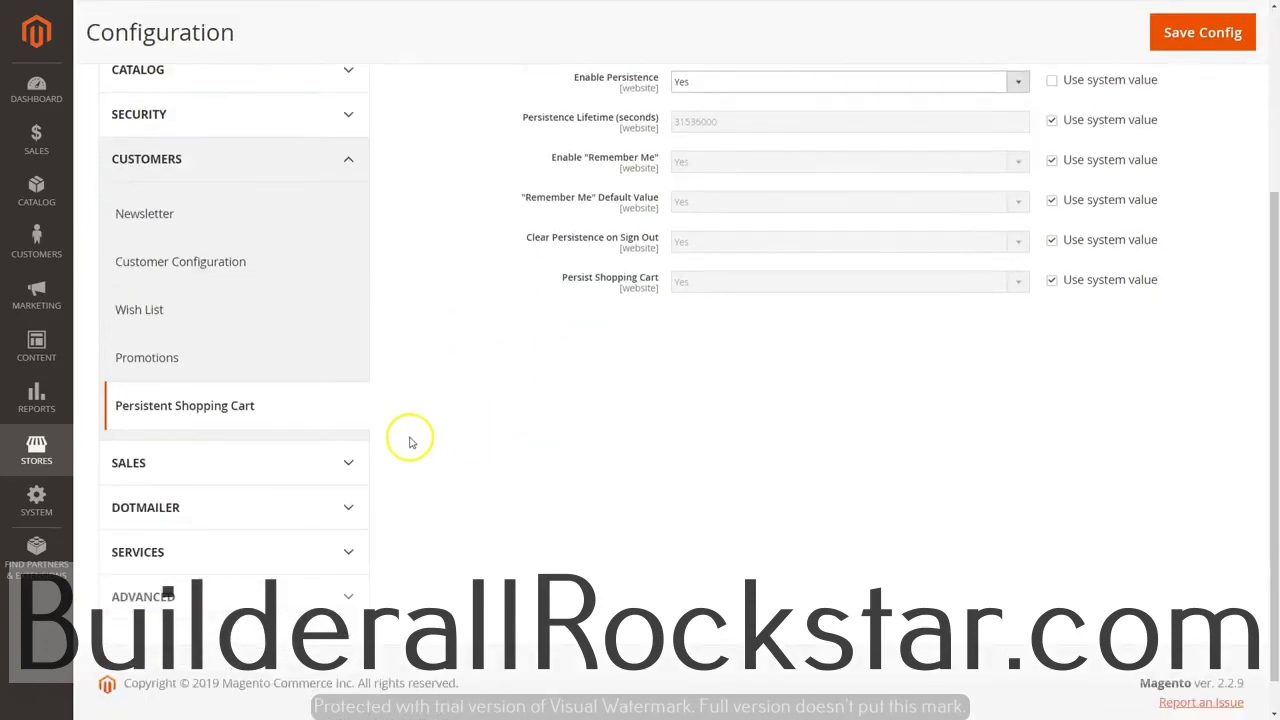